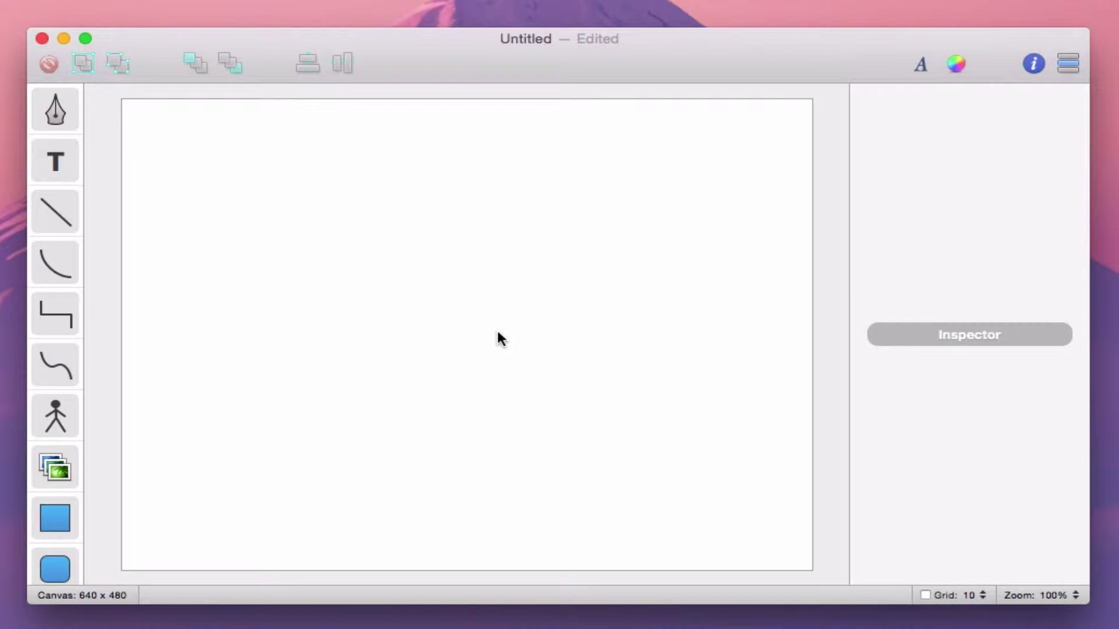
Use the Pen tool to place a left anchor and drag a curved right anchor arching upward
click(75, 111)
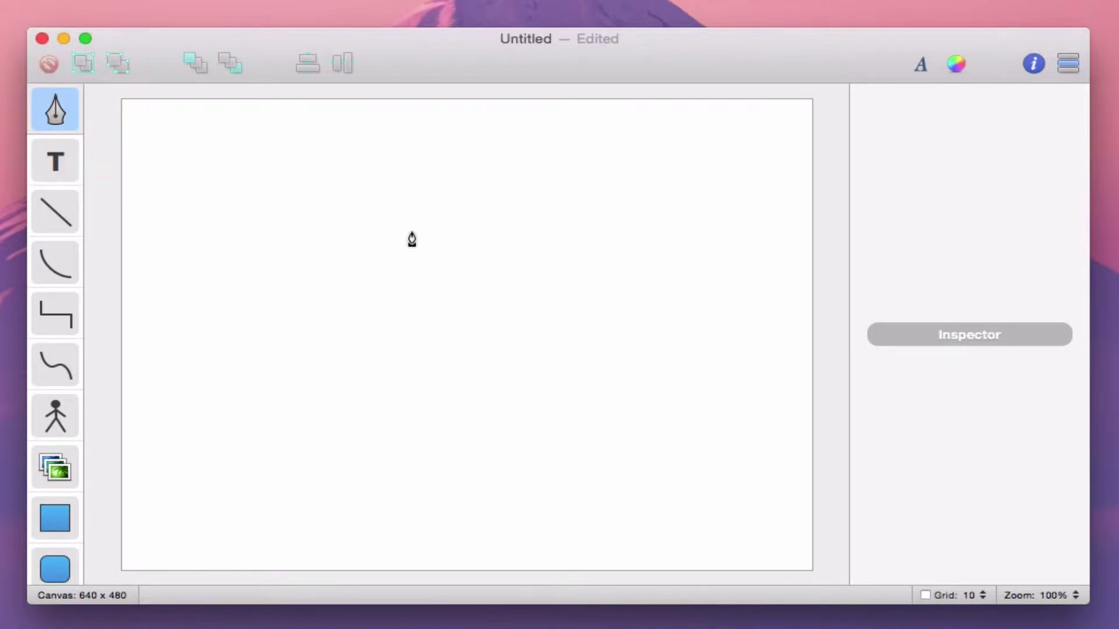
click(369, 268)
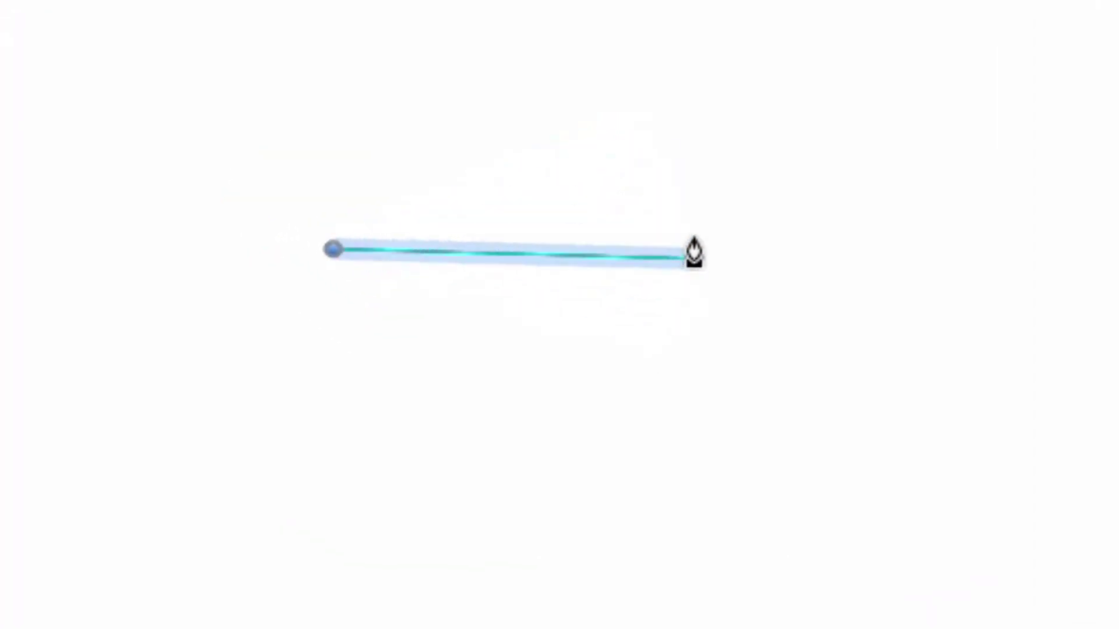
drag(681, 182, 794, 274)
Drag out a curved bottom anchor and close the path back on the starting anchor
drag(609, 441, 432, 468)
click(393, 447)
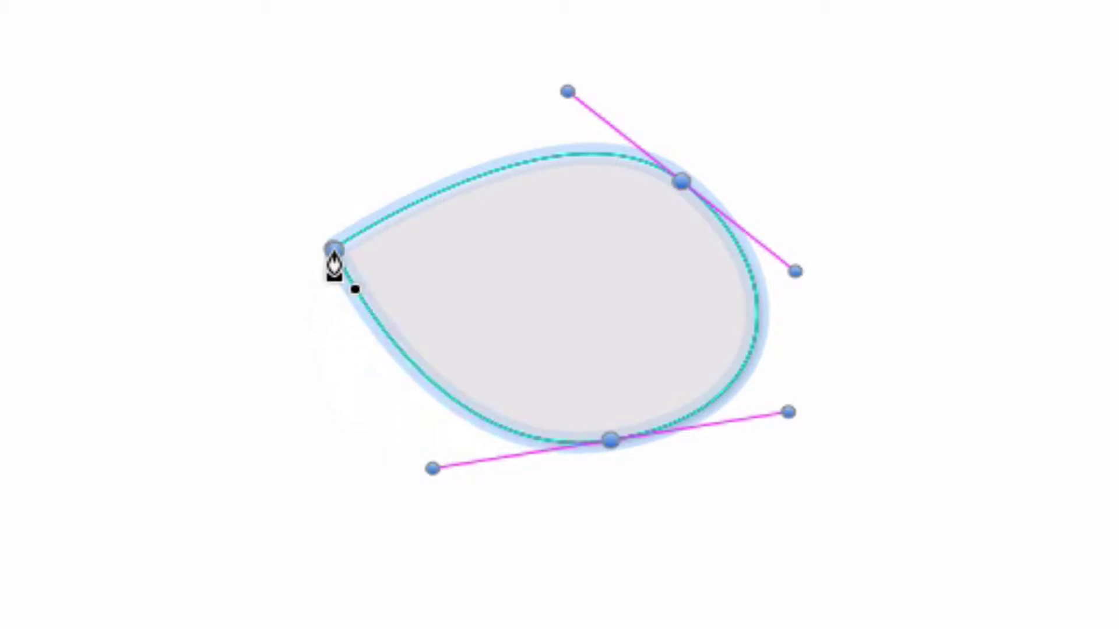
click(333, 250)
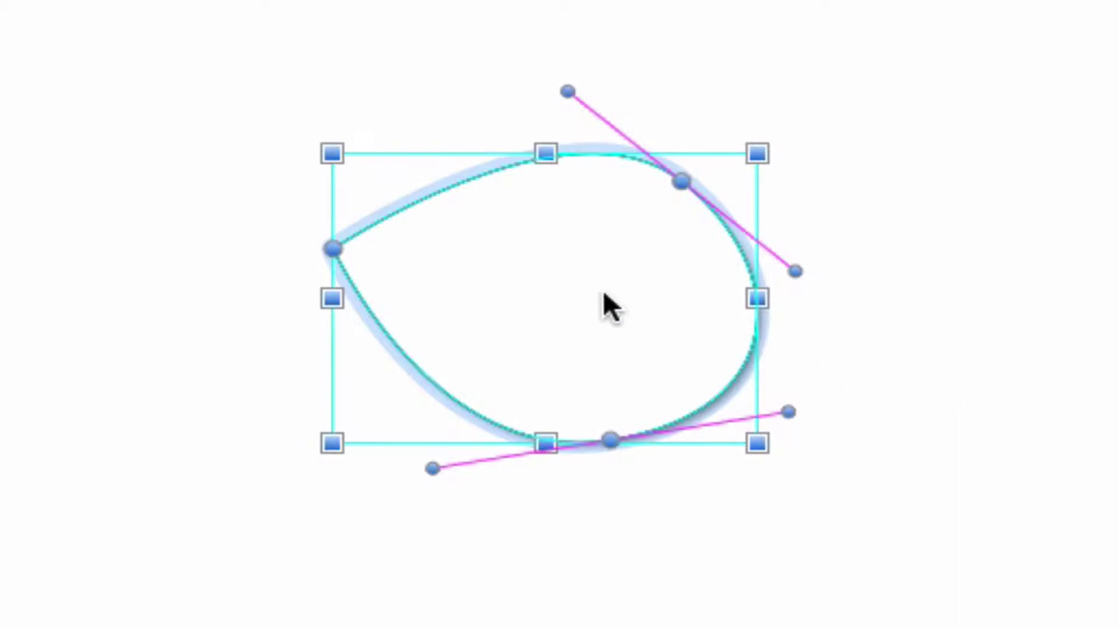
Nudge the shape, its top-right and bottom anchors, and the top-right handle to narrow the right bulge
mouse_move(575, 285)
mouse_down()
mouse_move(565, 272)
mouse_move(582, 287)
mouse_up()
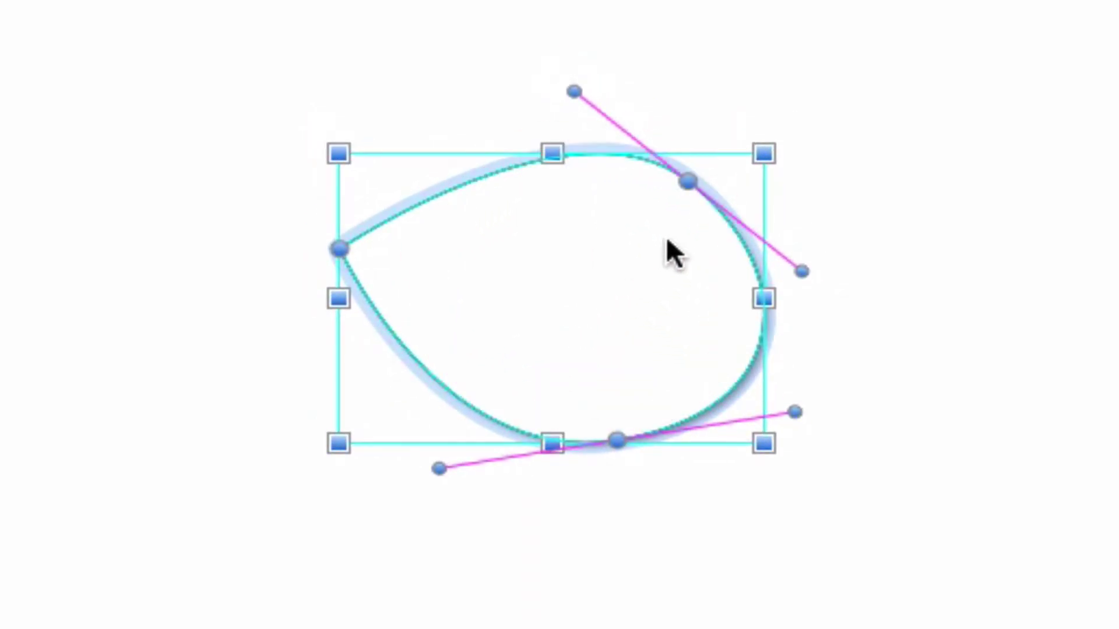
mouse_move(689, 181)
mouse_down()
mouse_move(669, 197)
mouse_move(705, 178)
mouse_move(680, 211)
mouse_move(694, 179)
mouse_up()
drag(618, 441, 607, 461)
drag(812, 273, 839, 257)
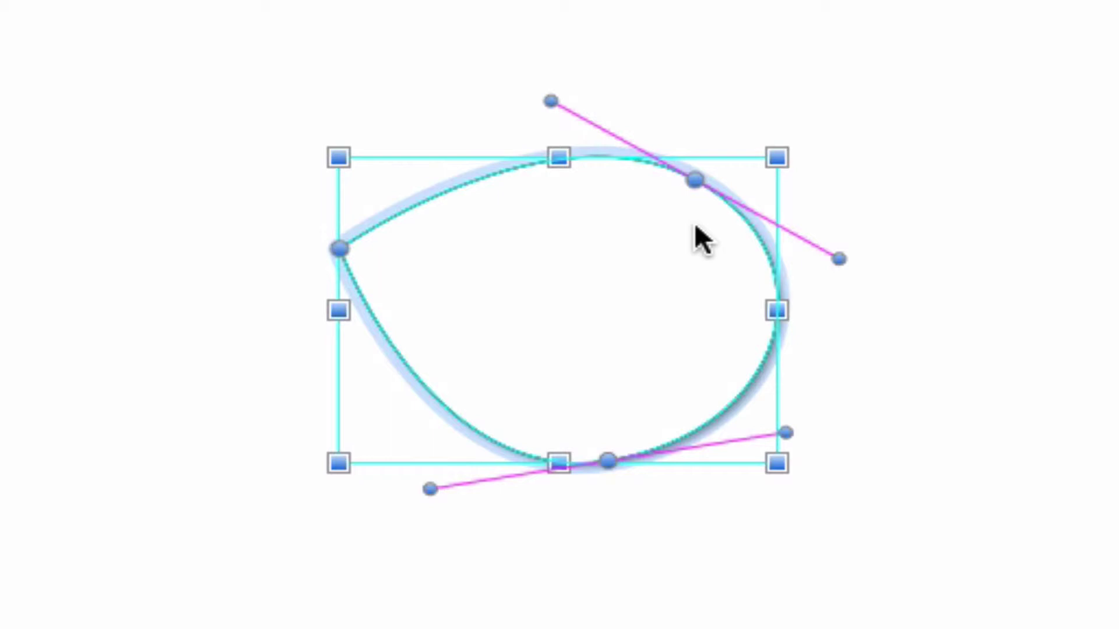
Convert the top-right and bottom anchors to corners, then drag smooth handles from all three anchors
double_click(694, 178)
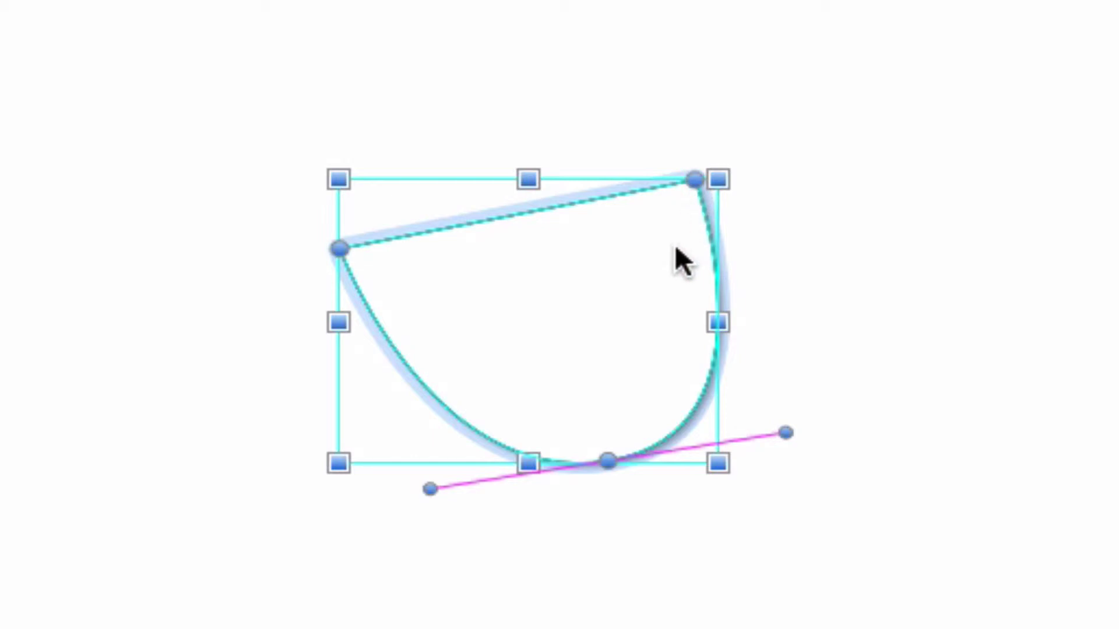
double_click(606, 461)
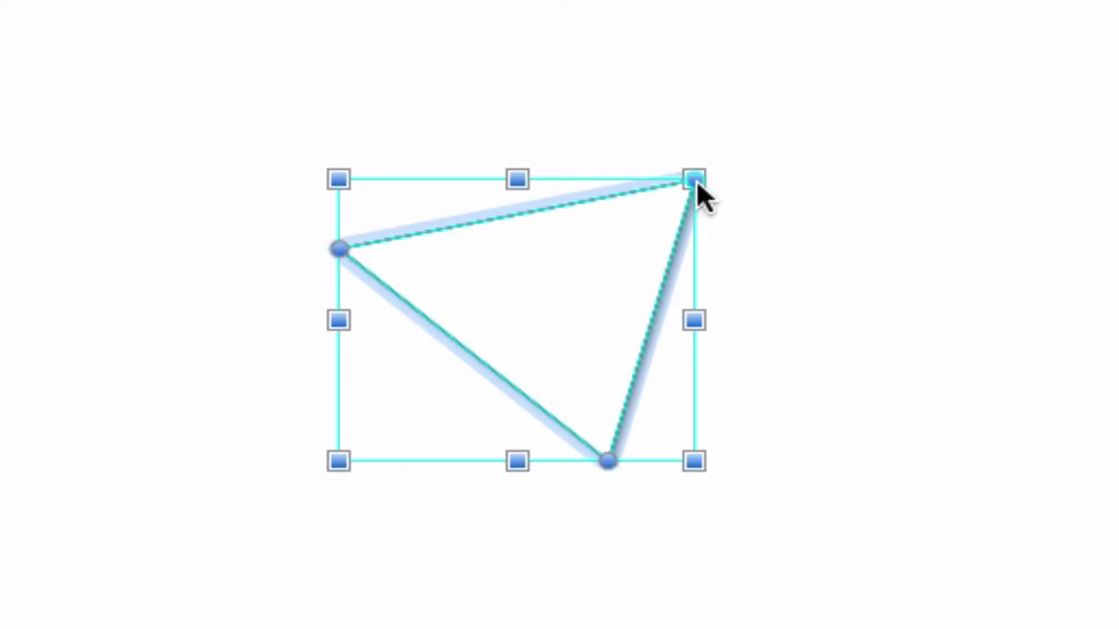
drag(697, 179, 824, 244)
drag(608, 461, 436, 499)
drag(338, 246, 388, 167)
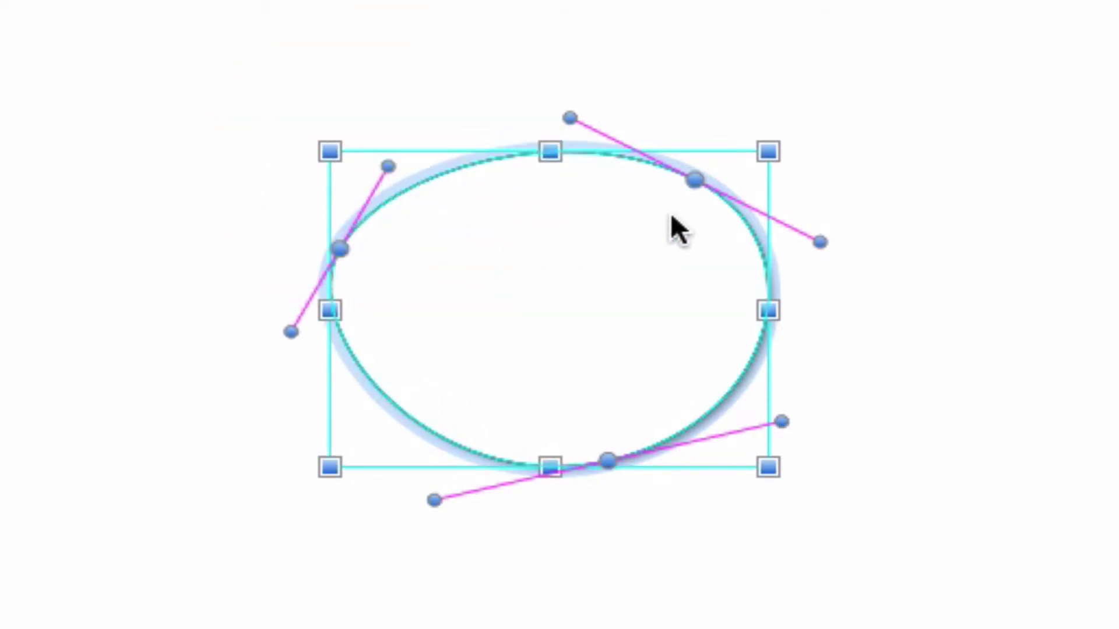
Reset the top-right and bottom anchors to corners and drag out fresh curve handles from each
double_click(697, 183)
double_click(607, 461)
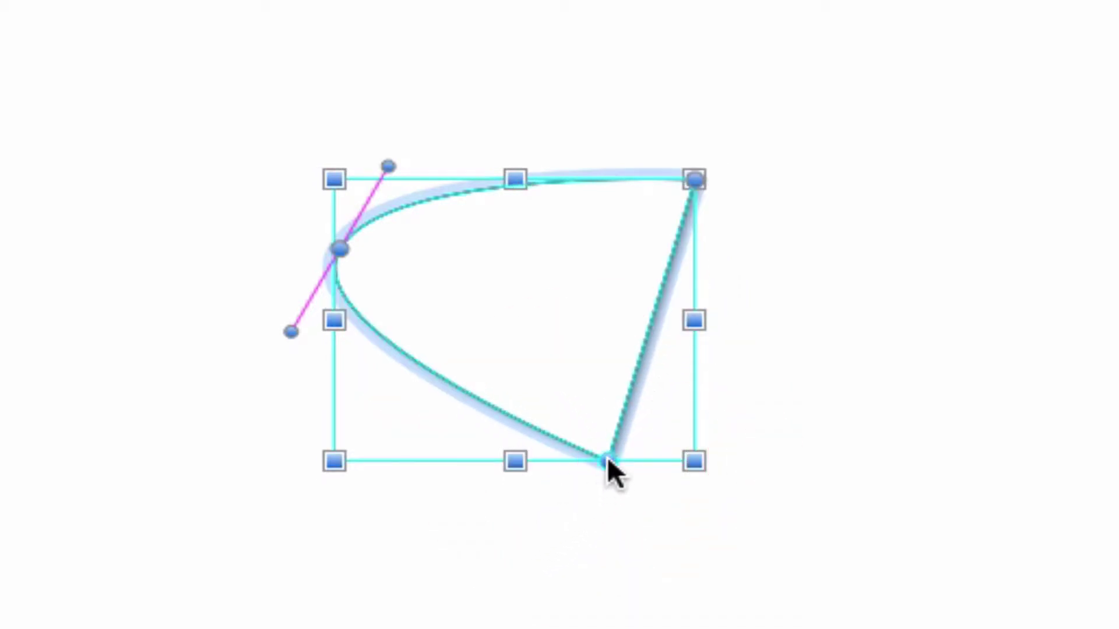
drag(607, 458, 480, 495)
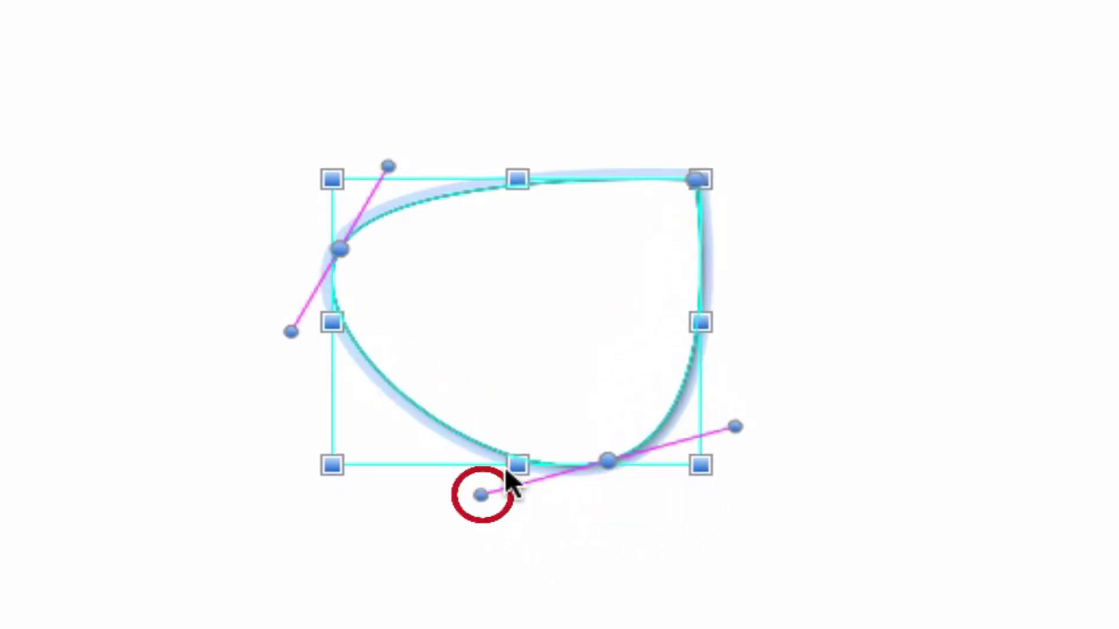
mouse_move(692, 176)
mouse_down()
mouse_move(821, 246)
mouse_move(794, 227)
mouse_up()
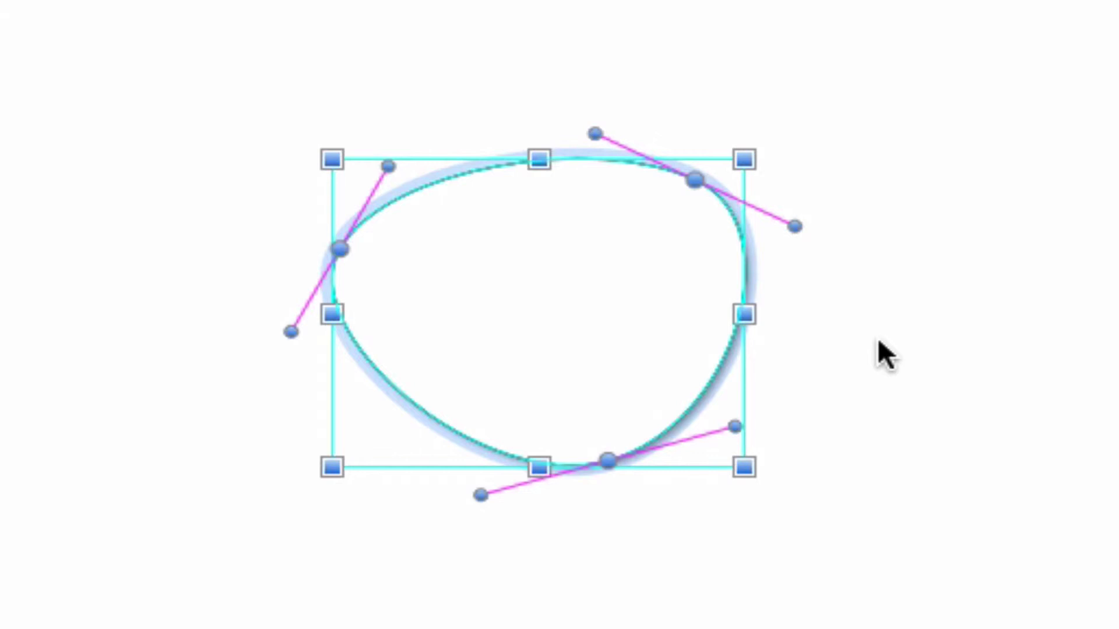
Adjust the top-right and bottom handles, moving one top-right handle independently to form a cusp
drag(795, 227, 815, 216)
mouse_move(732, 421)
mouse_down()
mouse_move(641, 576)
mouse_move(464, 379)
mouse_move(740, 391)
mouse_move(726, 433)
mouse_up()
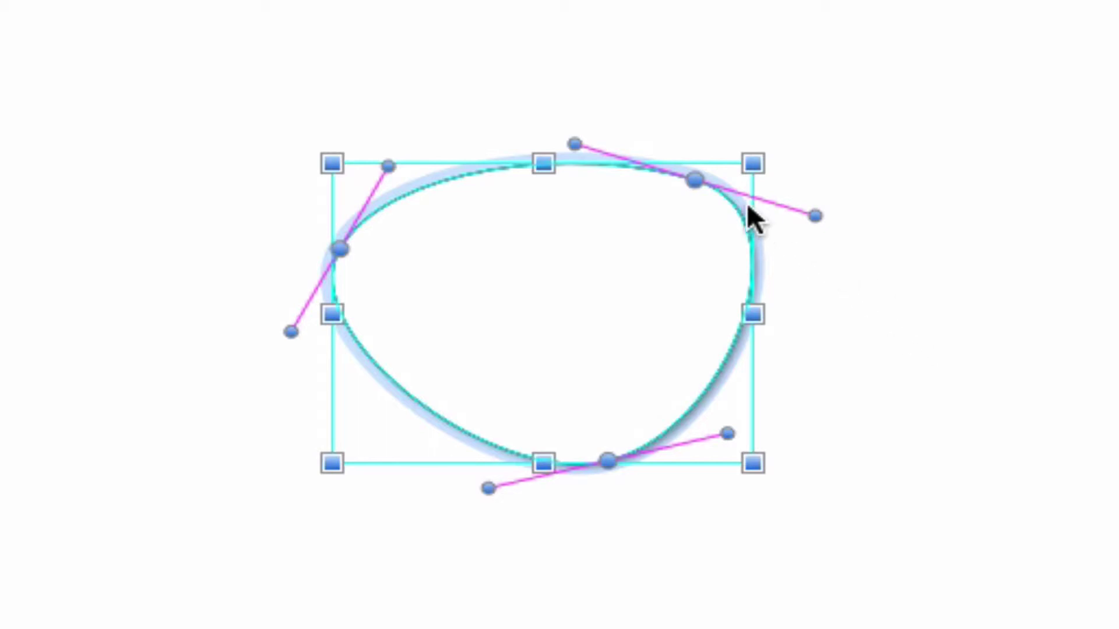
drag(697, 181, 672, 156)
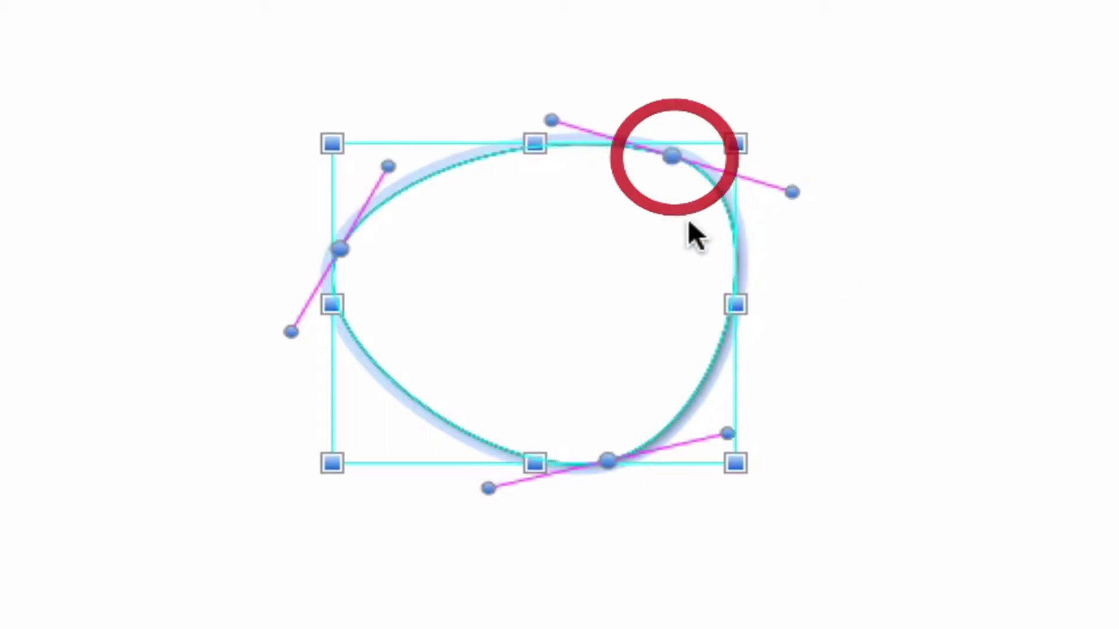
drag(791, 191, 794, 132)
drag(550, 167, 529, 146)
drag(813, 181, 768, 209)
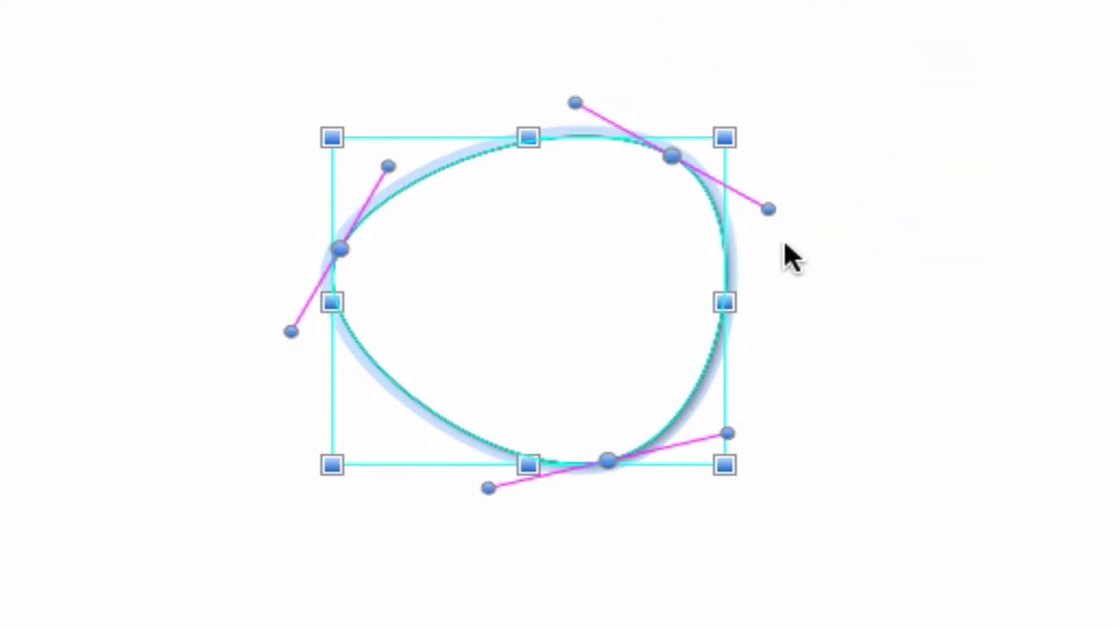
drag(770, 209, 743, 29)
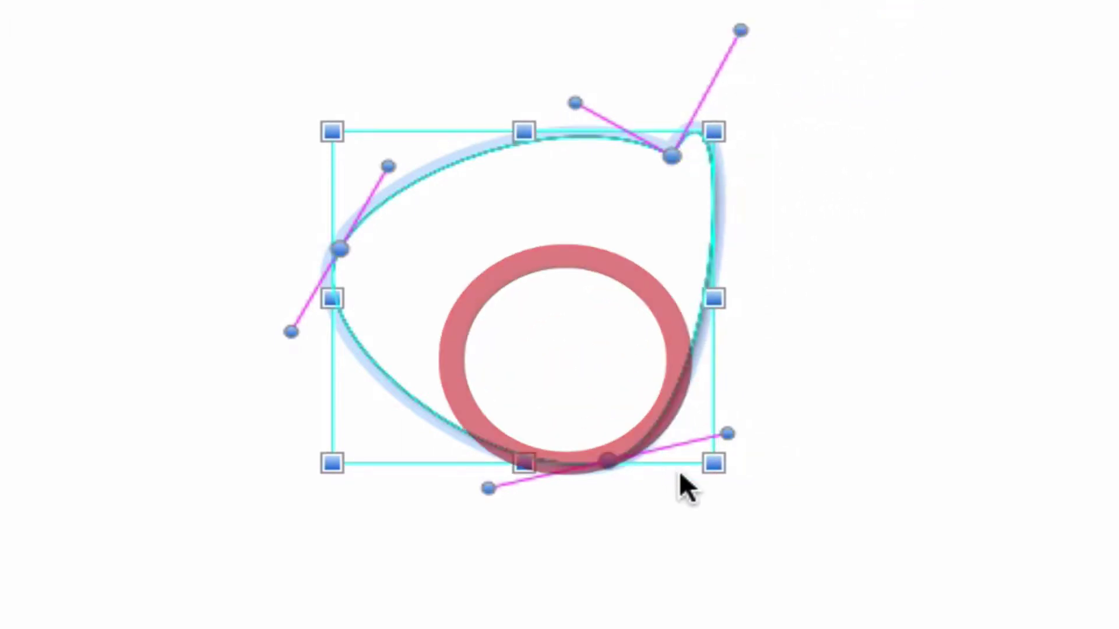
Pull the right side inward, reposition the top-right anchor and handle, and round out the bottom
click(727, 432)
drag(727, 433, 530, 309)
drag(740, 30, 812, 83)
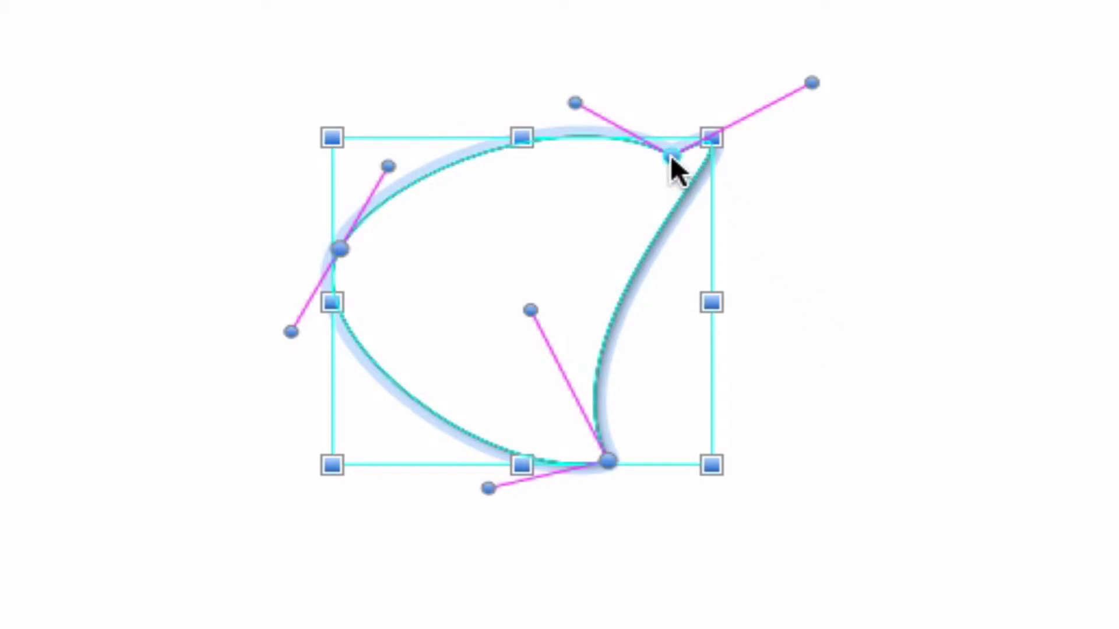
drag(672, 156, 820, 143)
drag(785, 253, 780, 228)
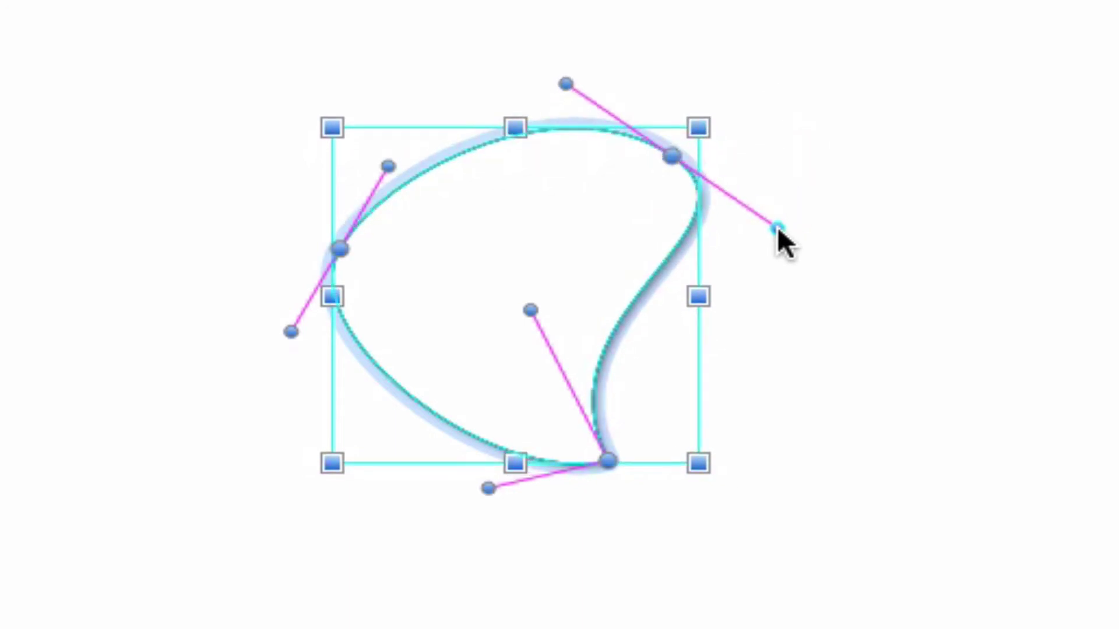
drag(607, 462, 442, 475)
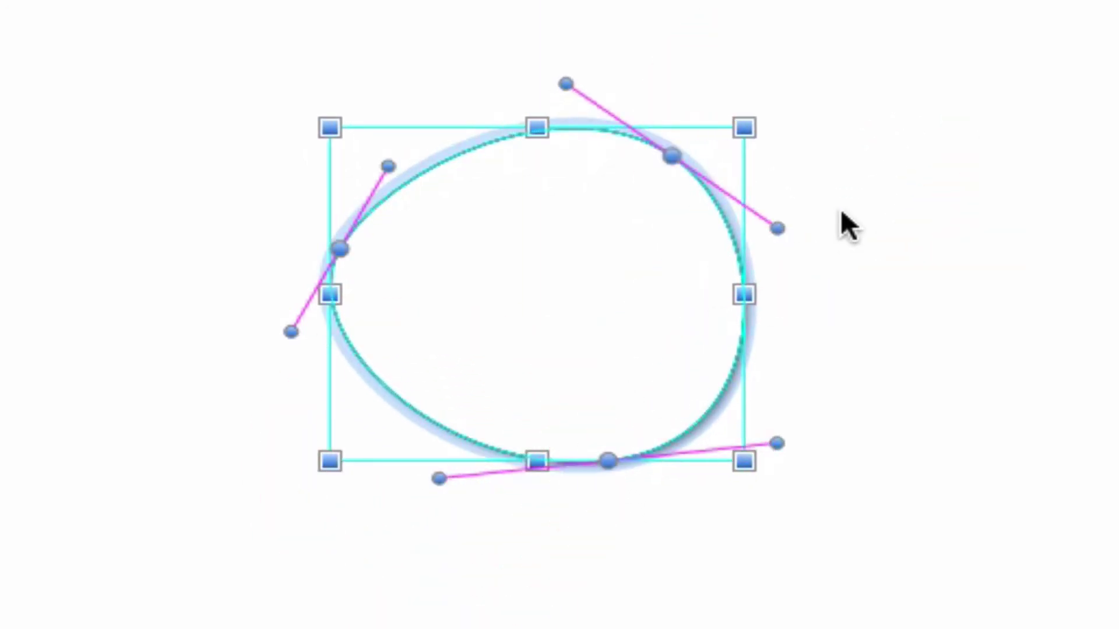
Form a cusp at the top-right point, reshape the top handles, and move that point to widen the shape
drag(778, 229, 836, 70)
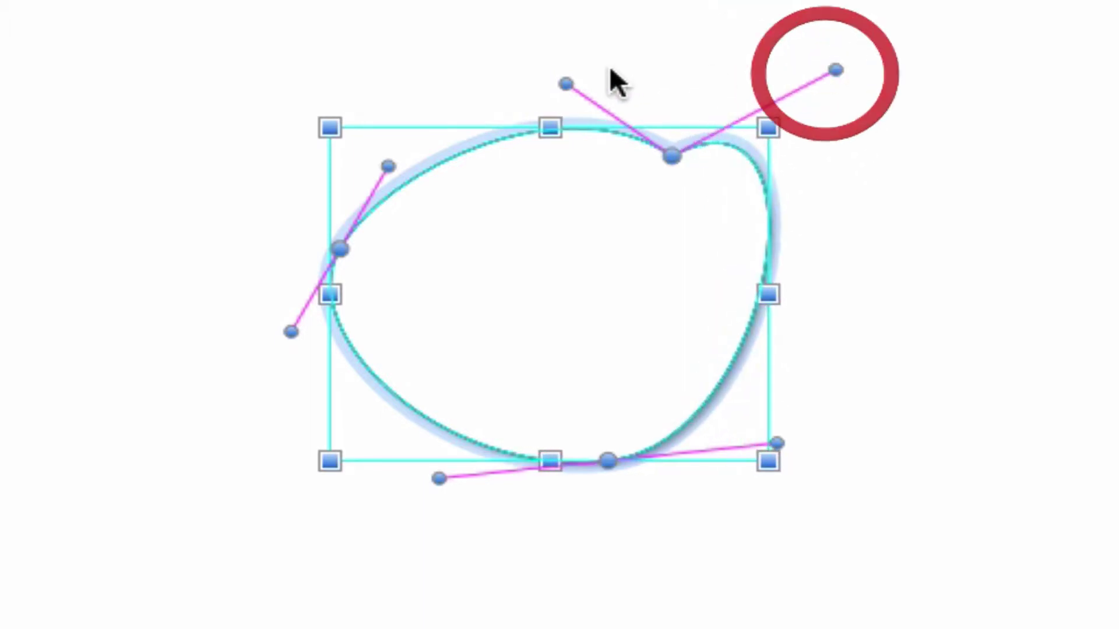
drag(566, 85, 603, 45)
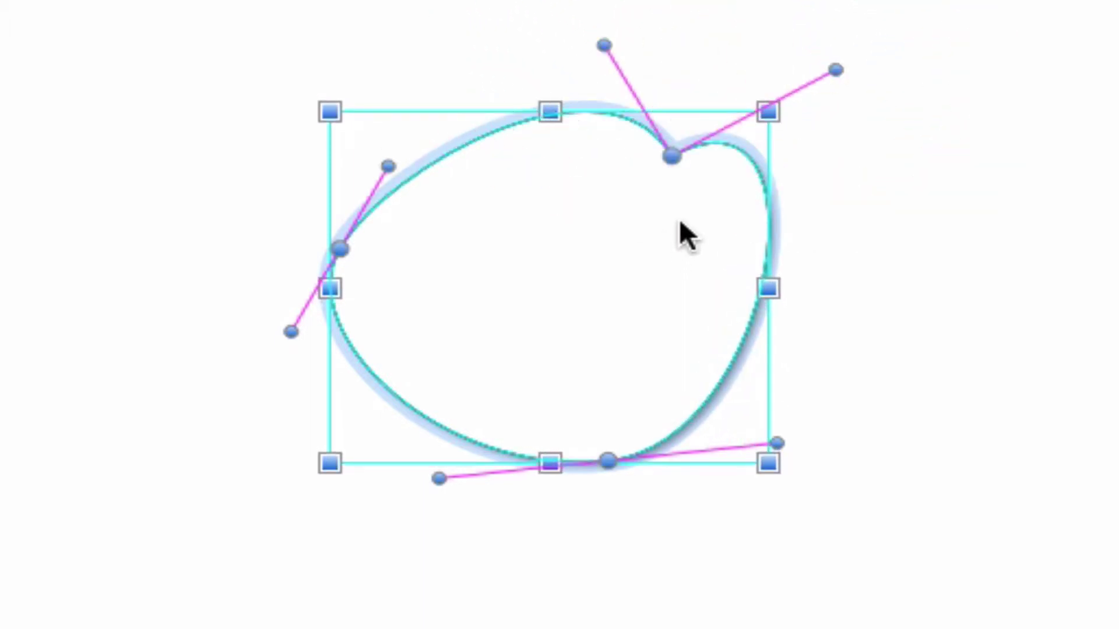
drag(668, 153, 838, 214)
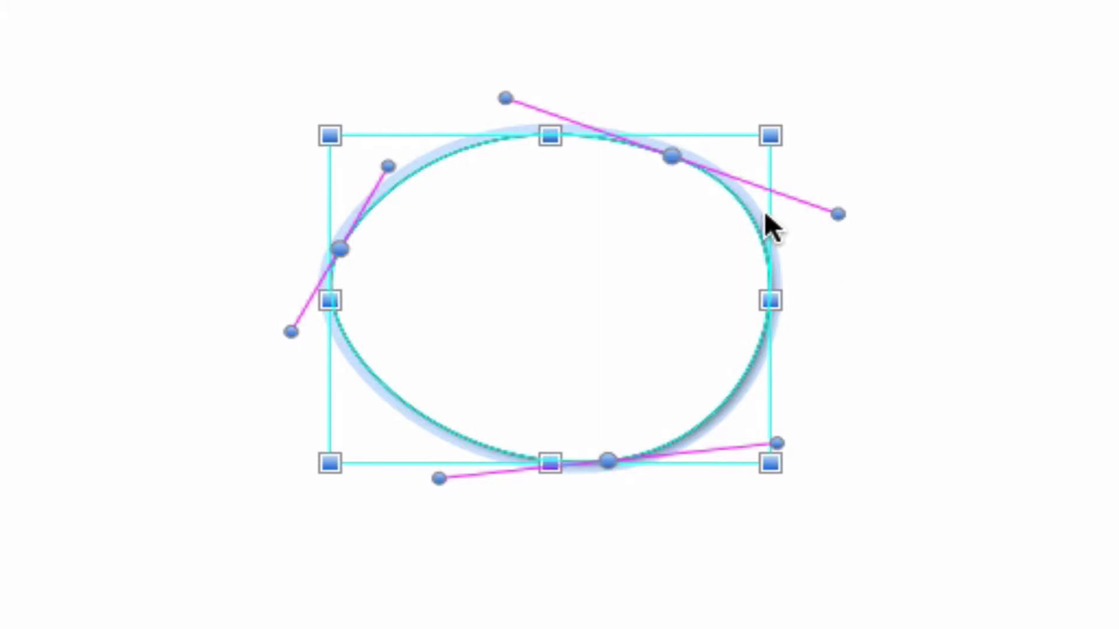
click(838, 215)
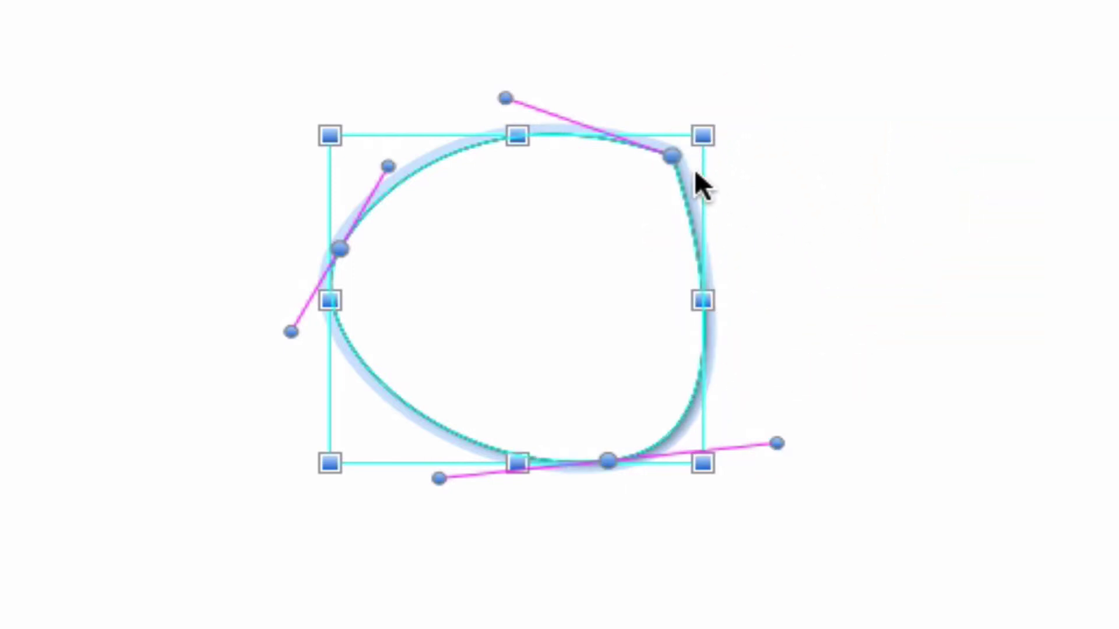
click(507, 96)
drag(509, 96, 552, 36)
mouse_move(672, 157)
mouse_down()
mouse_move(728, 155)
mouse_move(728, 185)
mouse_move(726, 173)
mouse_move(696, 169)
mouse_move(705, 172)
mouse_up()
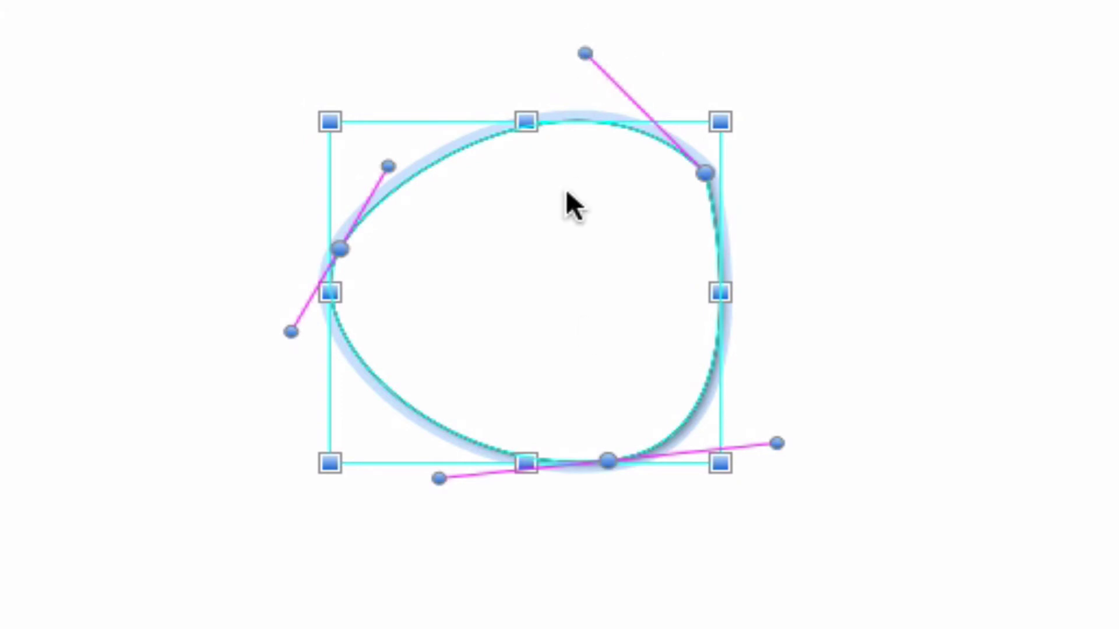
Remove the bottom point's right handle and reposition the bottom and upper-right points and their handles
click(775, 443)
drag(609, 461, 546, 386)
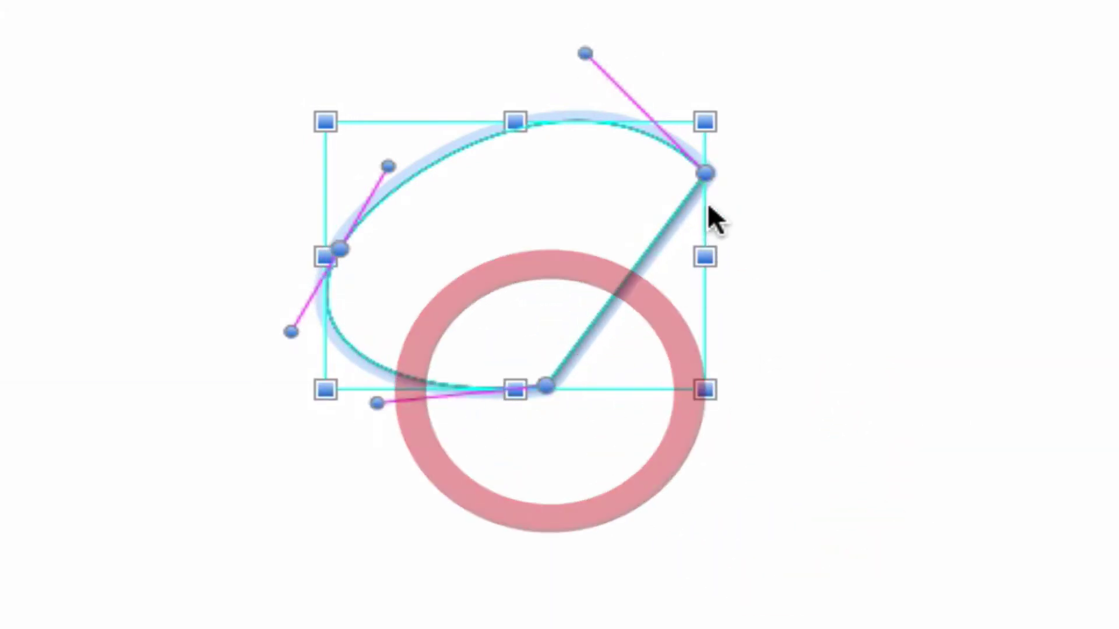
drag(698, 172, 743, 196)
drag(622, 76, 661, 25)
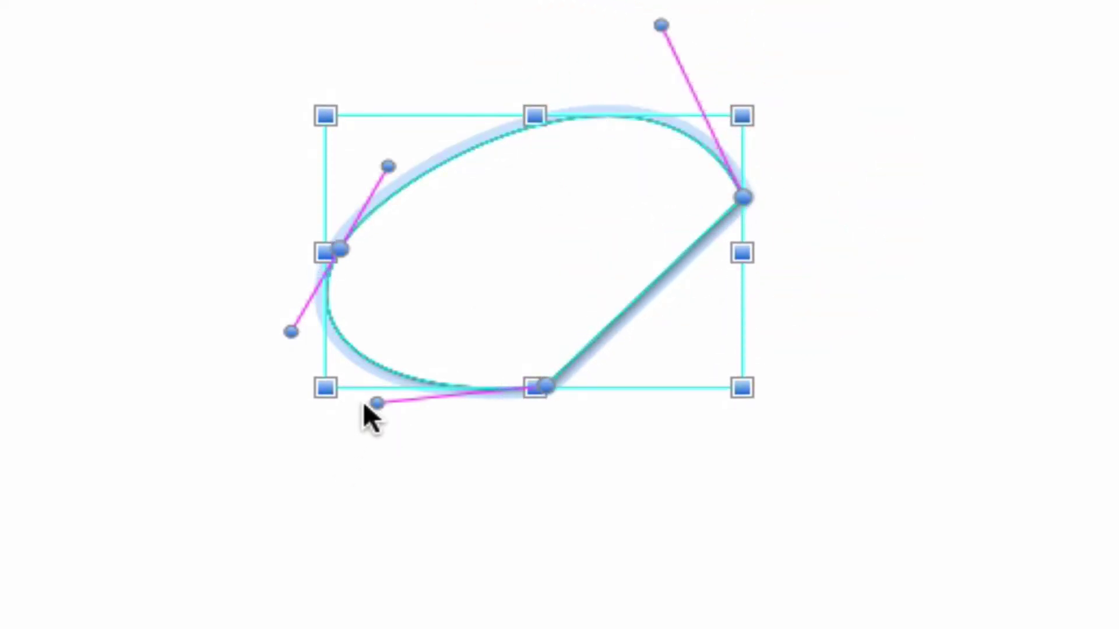
drag(376, 402, 401, 489)
drag(661, 25, 609, 38)
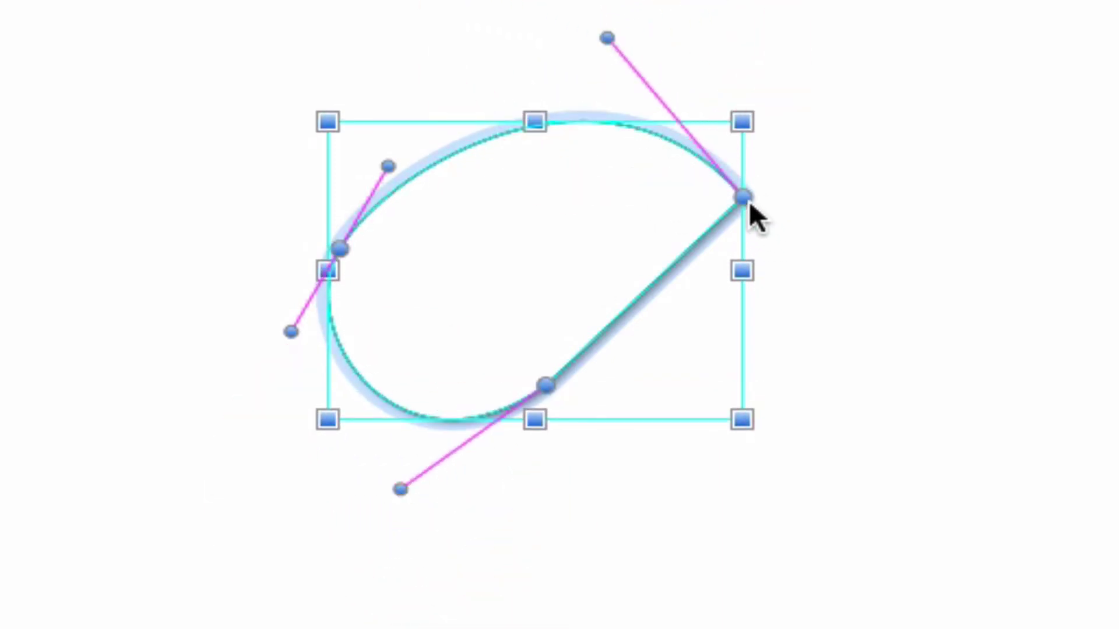
Smooth the upper-right corner into a curve and flatten the bottom with a new handle
drag(742, 198, 913, 283)
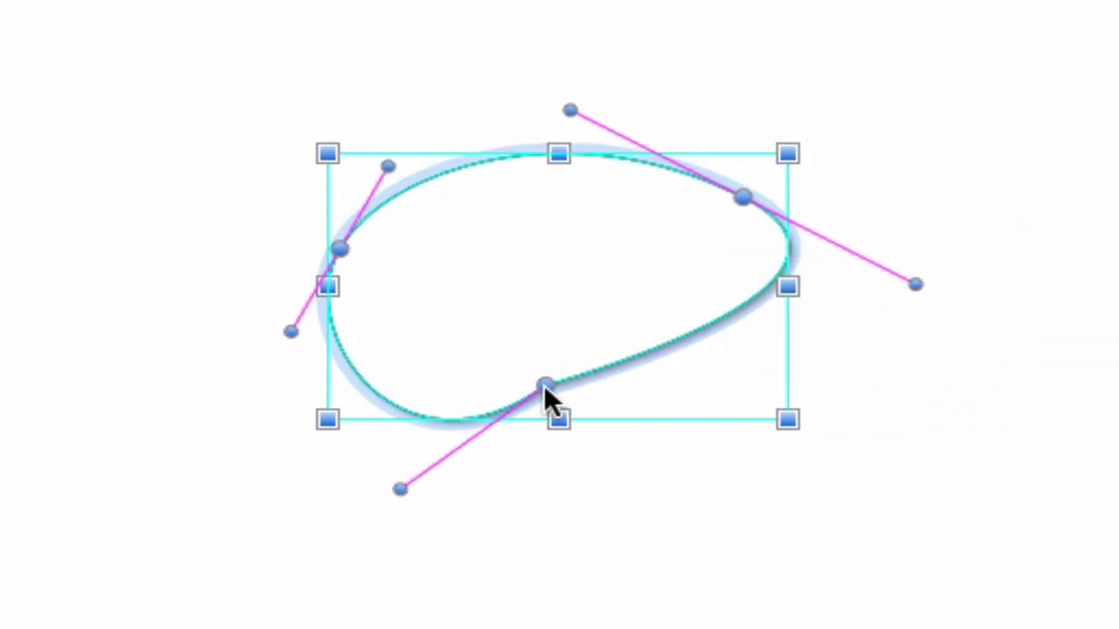
drag(544, 386, 547, 444)
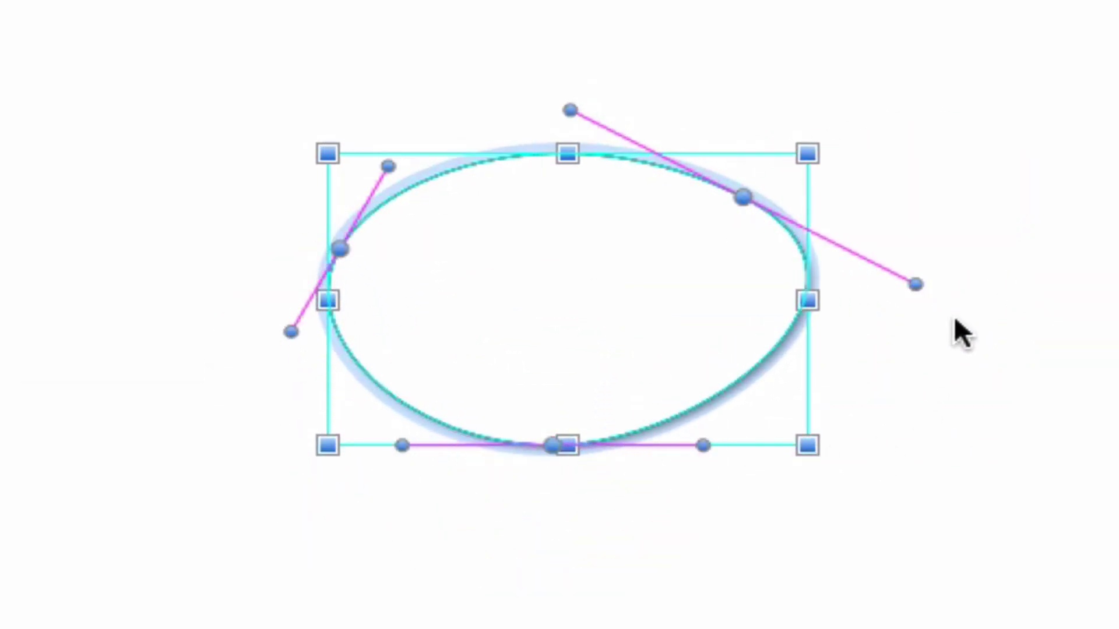
drag(912, 284, 843, 238)
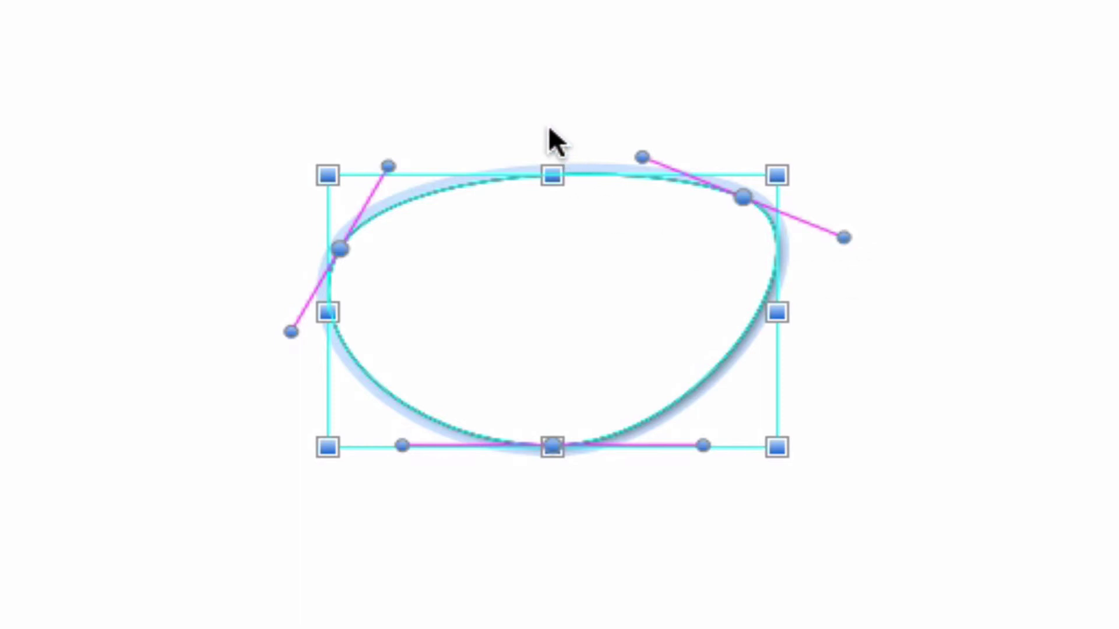
Delete the practice oval and, with the Pen tool (P), drag out a smooth first anchor near the top
key(Delete)
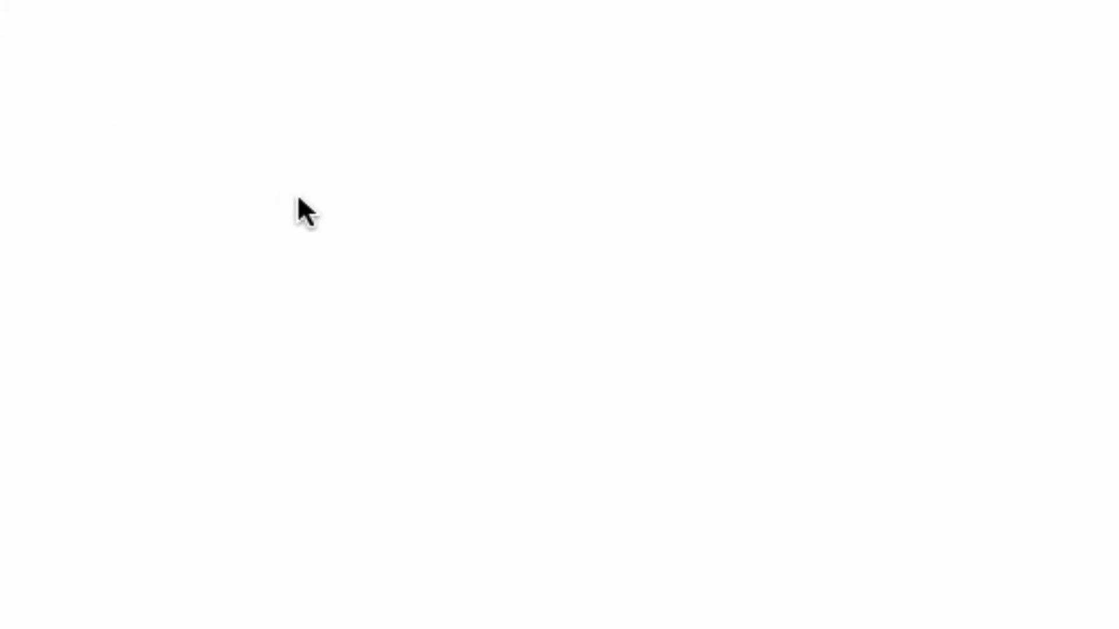
key(p)
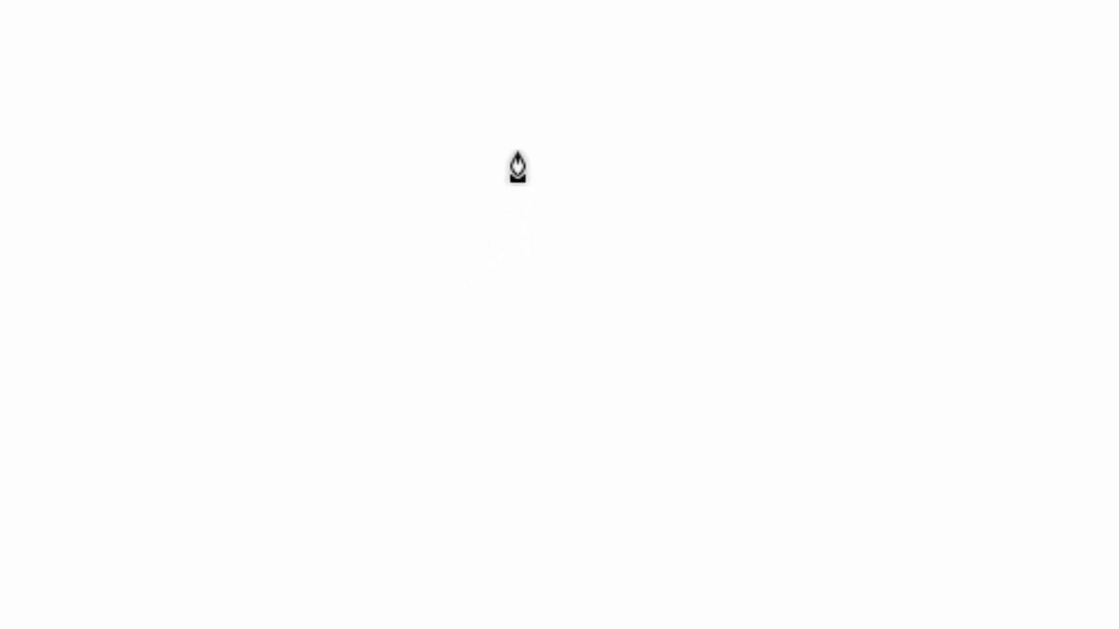
drag(519, 152, 665, 199)
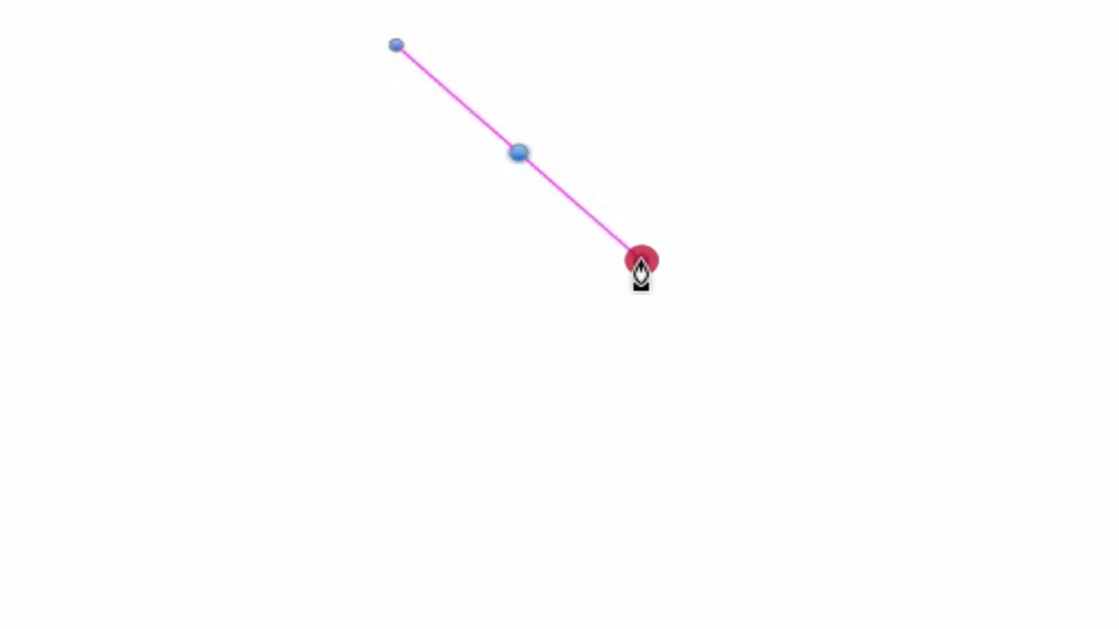
Angle the top point's handles and break them into a cusp
drag(630, 294, 672, 46)
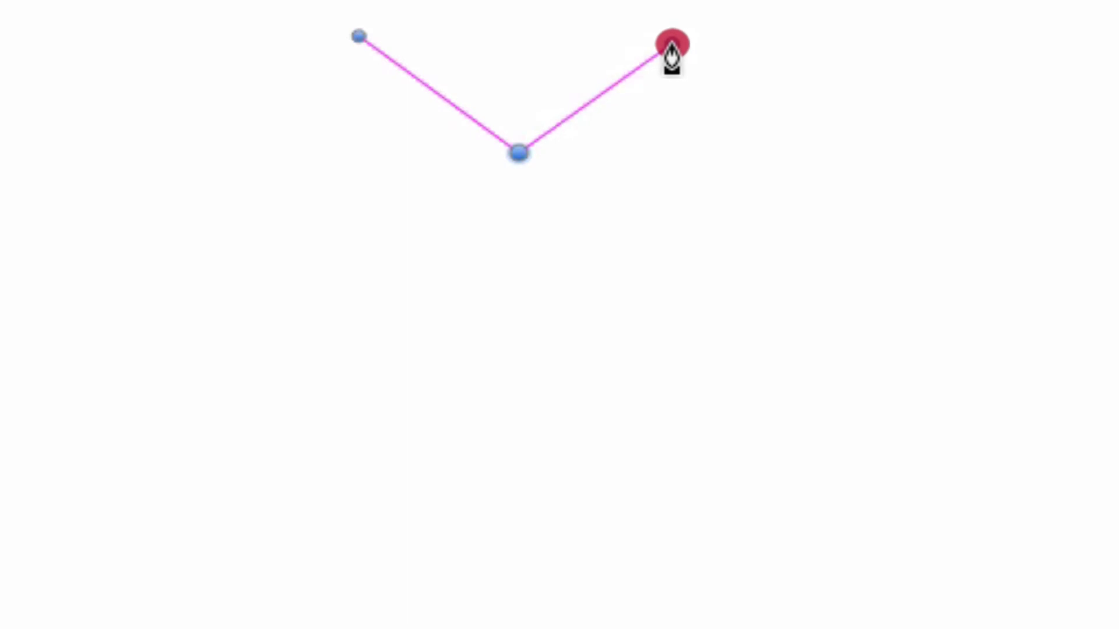
drag(672, 45, 676, 43)
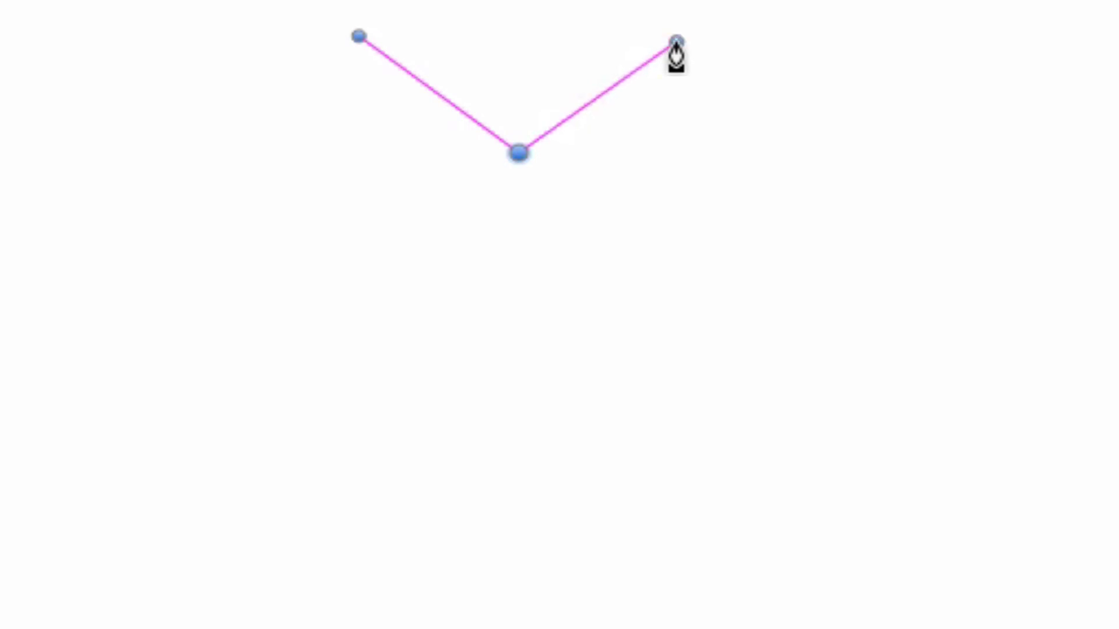
click(676, 44)
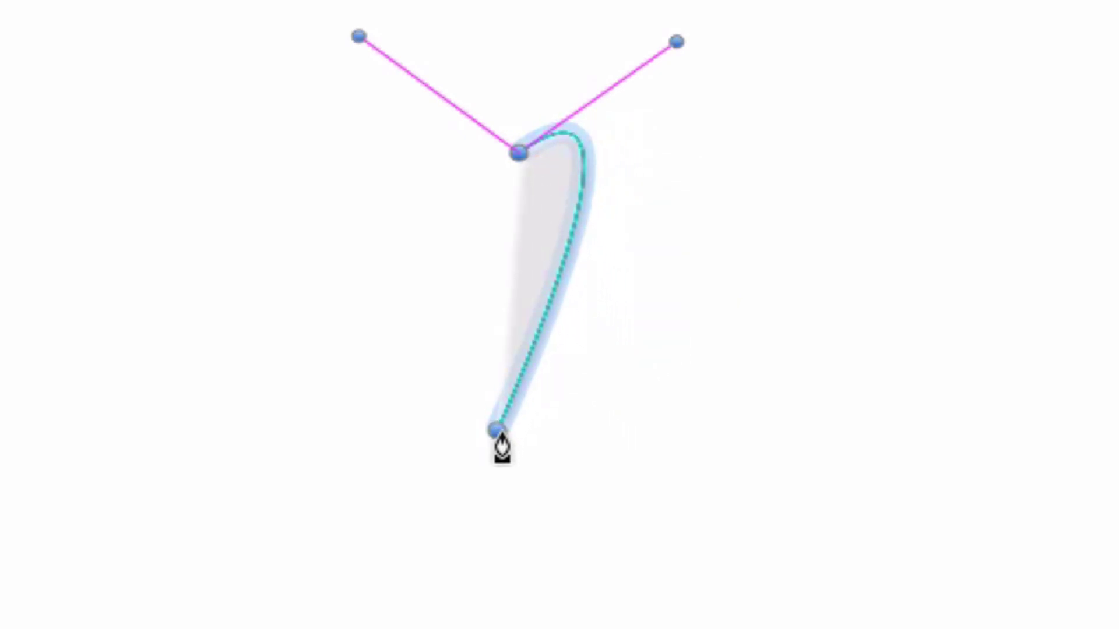
Add a bottom anchor with handles and swing its left handle into a cusp aimed back at the top
drag(532, 448, 307, 591)
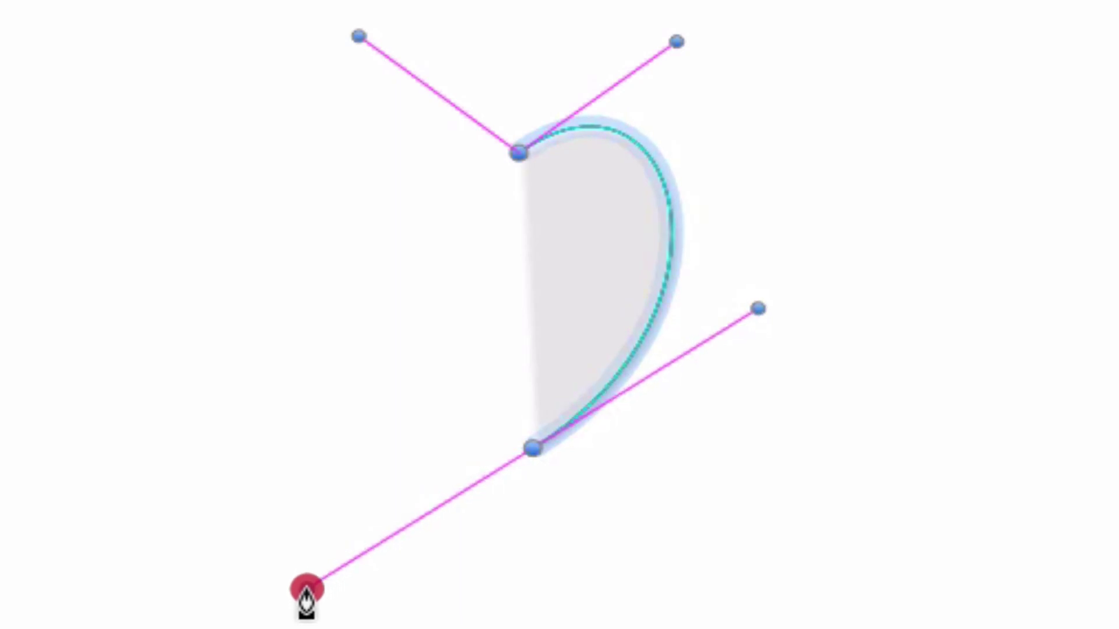
drag(307, 591, 309, 324)
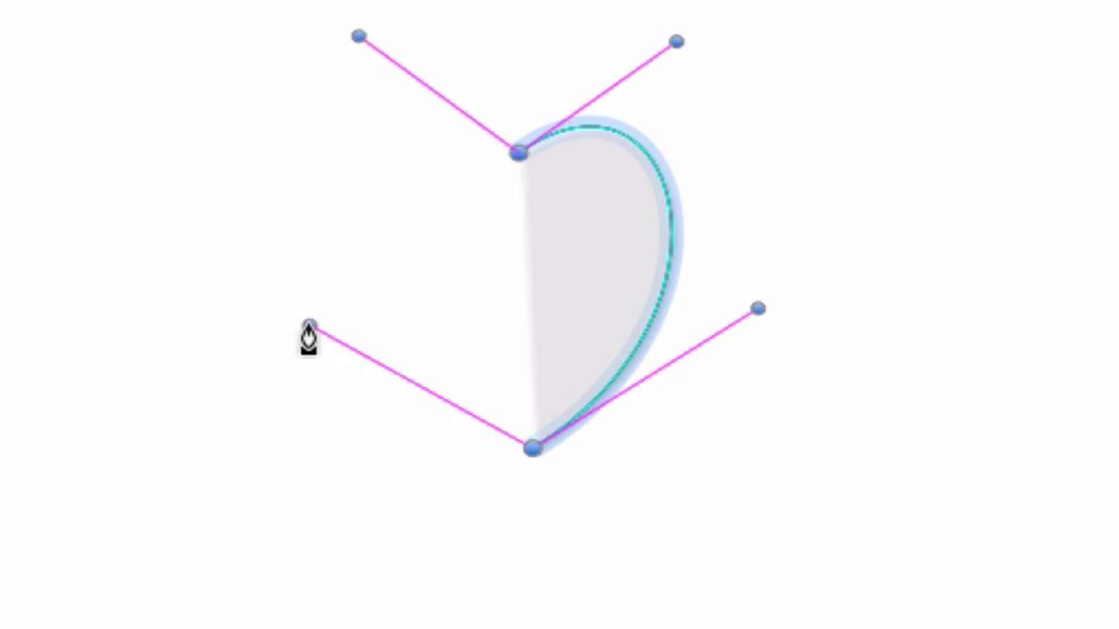
drag(309, 324, 307, 327)
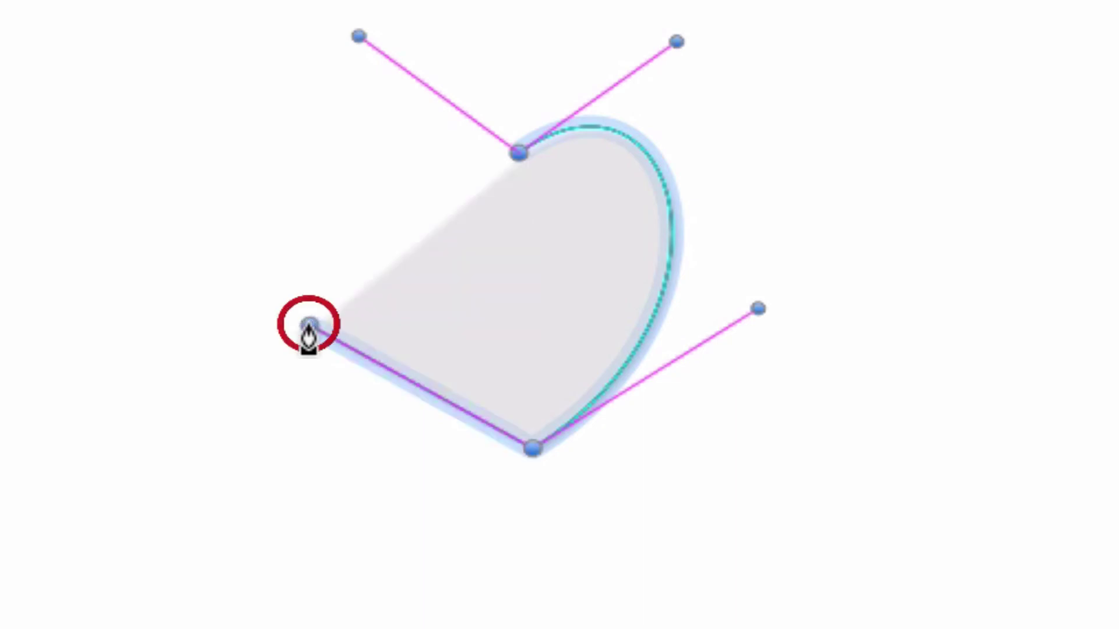
Close the first path into a heart, then deselect and reselect it
click(514, 155)
click(813, 623)
click(497, 307)
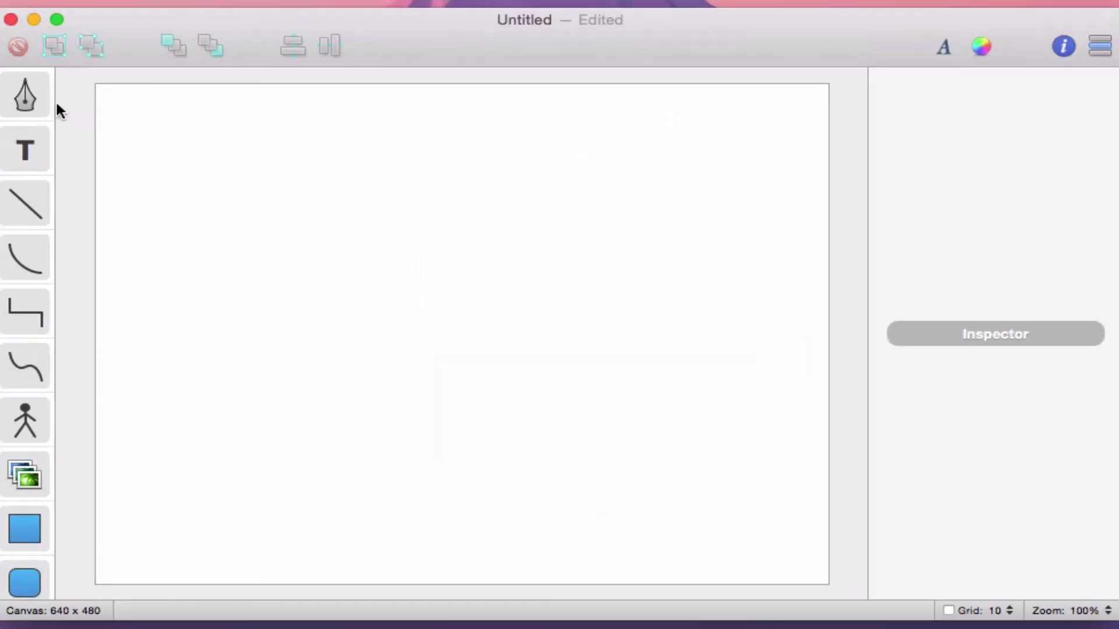
Start a second heart with a dragged top anchor and a bottom anchor with pulled-out handles
click(18, 98)
mouse_move(433, 269)
mouse_down()
mouse_move(530, 354)
mouse_move(532, 237)
mouse_move(517, 184)
mouse_up()
drag(440, 433, 334, 373)
Close the second heart at its top point and lower the top cusp, giving 137 by 168
click(433, 271)
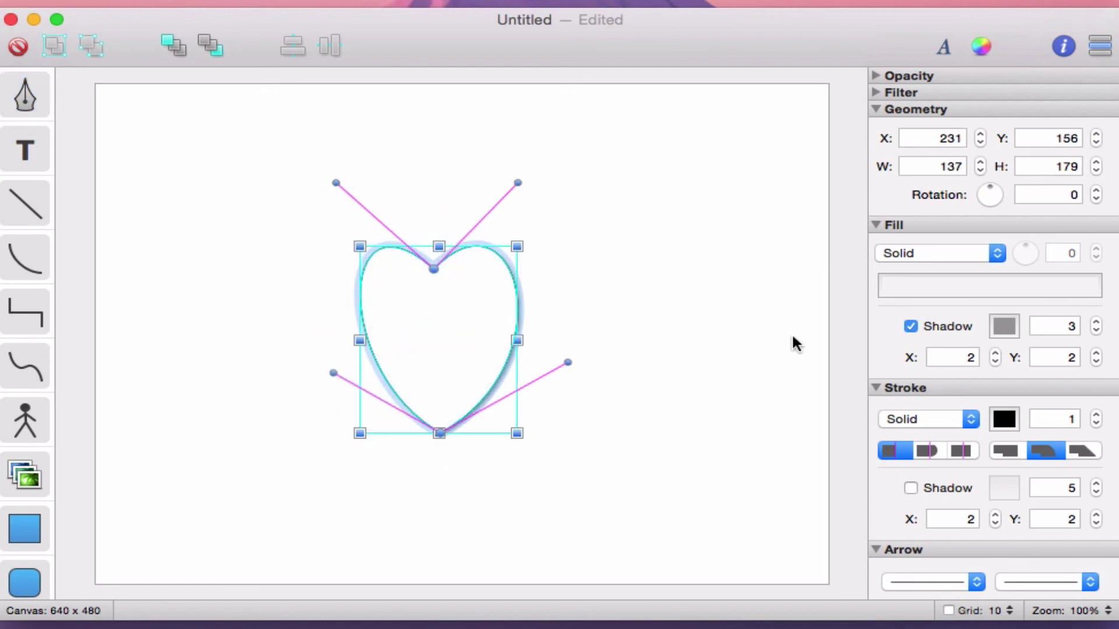
mouse_move(991, 185)
mouse_down()
mouse_move(985, 205)
mouse_move(974, 193)
mouse_move(984, 186)
mouse_move(973, 223)
mouse_move(1004, 221)
mouse_move(1018, 195)
mouse_move(998, 170)
mouse_up()
drag(435, 268, 438, 282)
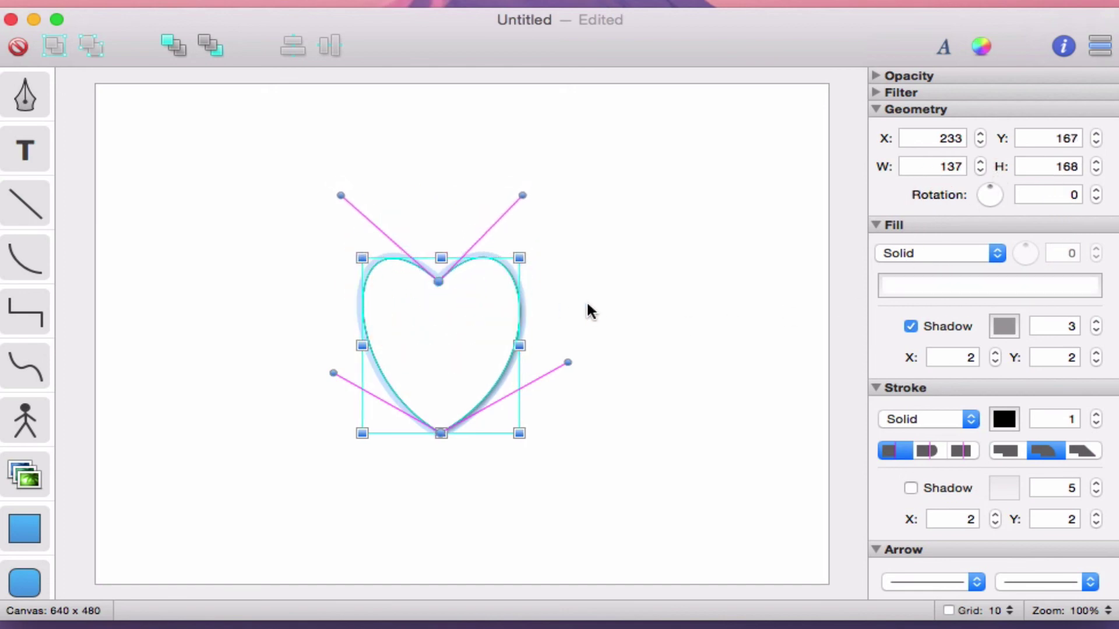